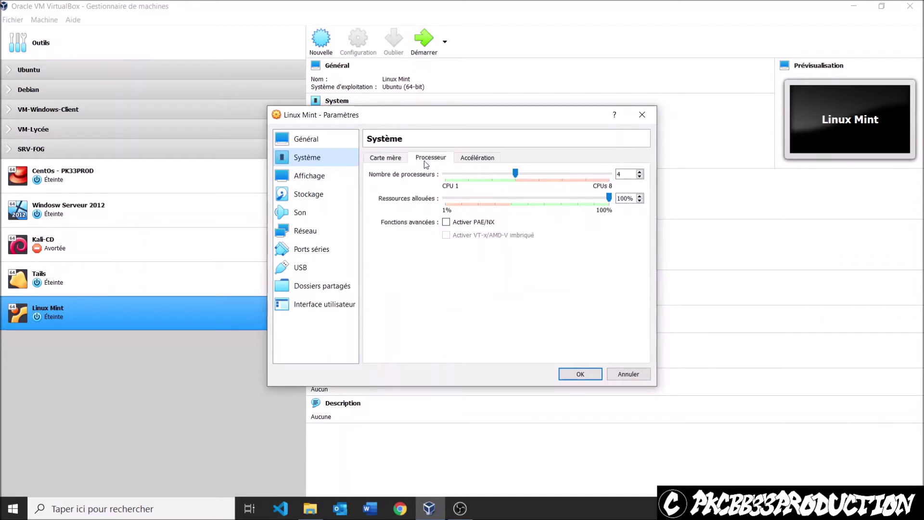
- Review the Linux Mint VM's display, storage (Linux Mint.vdi), audio and network settings, then close with OK
{"action": "left_click", "coordinate": [355, 178]}
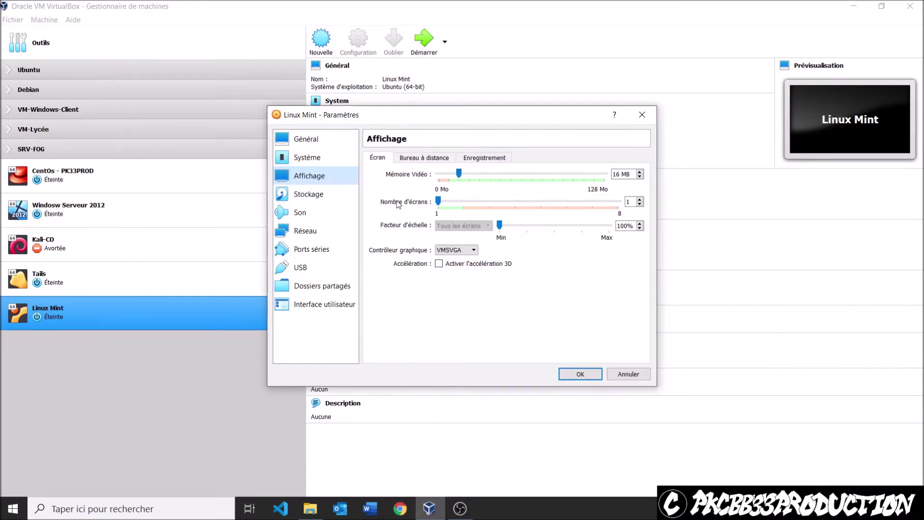
{"action": "left_click", "coordinate": [337, 194]}
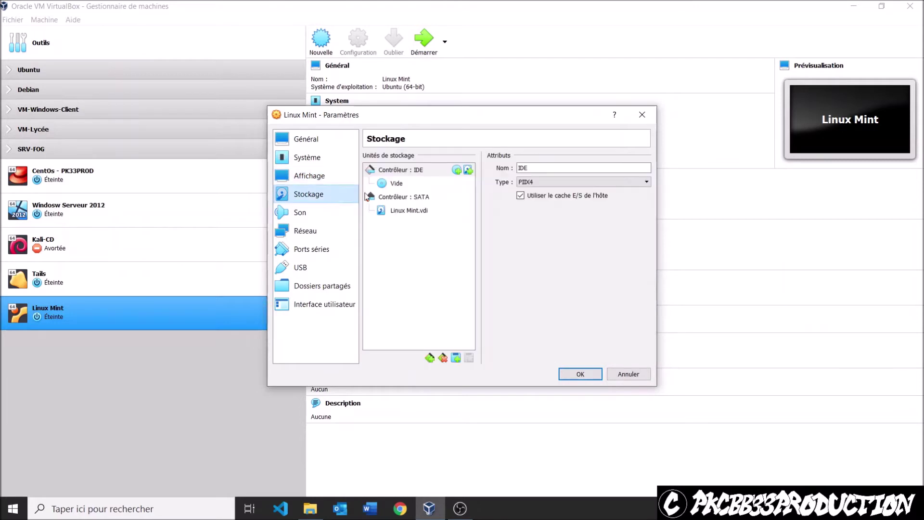
{"action": "left_click", "coordinate": [395, 212]}
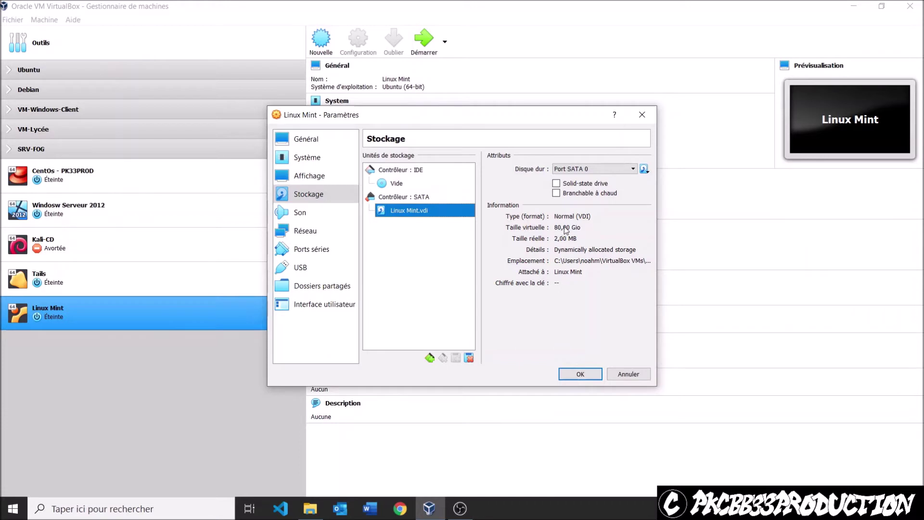
{"action": "left_click", "coordinate": [305, 213]}
{"action": "left_click", "coordinate": [305, 231]}
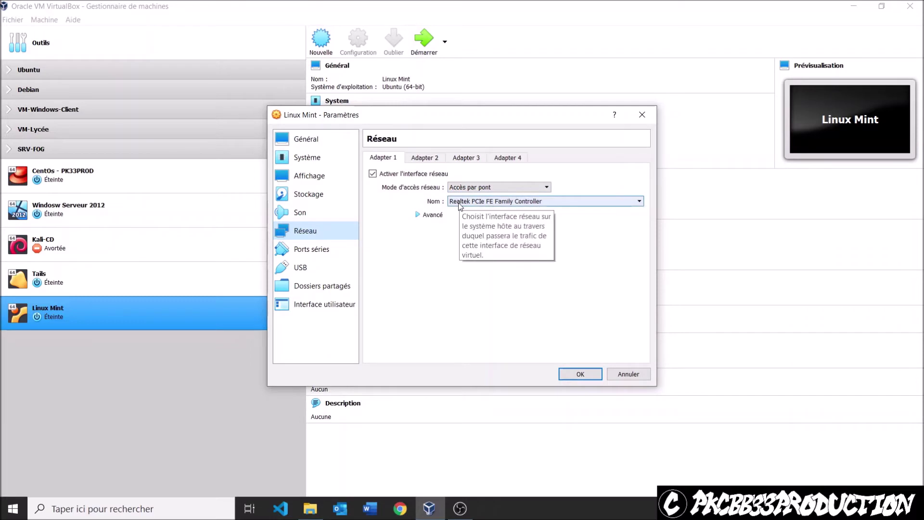
{"action": "left_click", "coordinate": [308, 139]}
{"action": "left_click", "coordinate": [582, 374]}
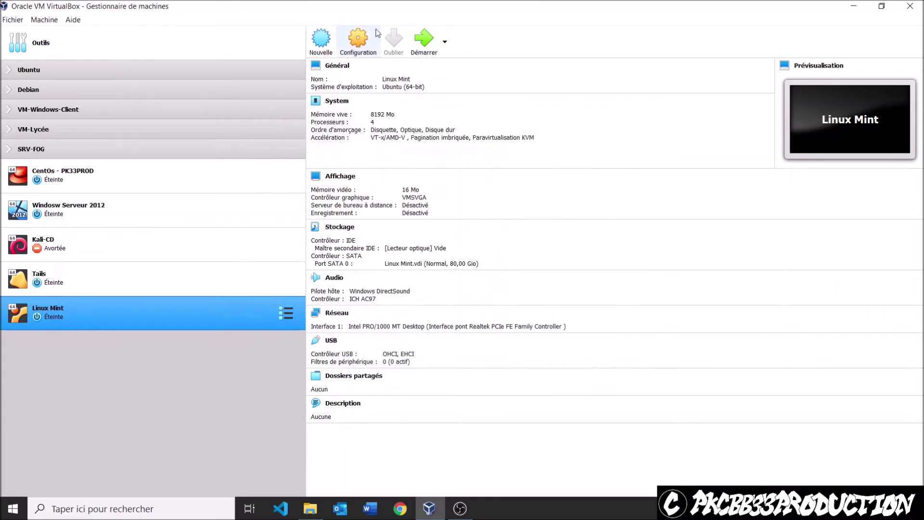
- Start the Linux Mint VM and, after the no-bootable-medium error, open Machine > Configuration
{"action": "left_click", "coordinate": [420, 41]}
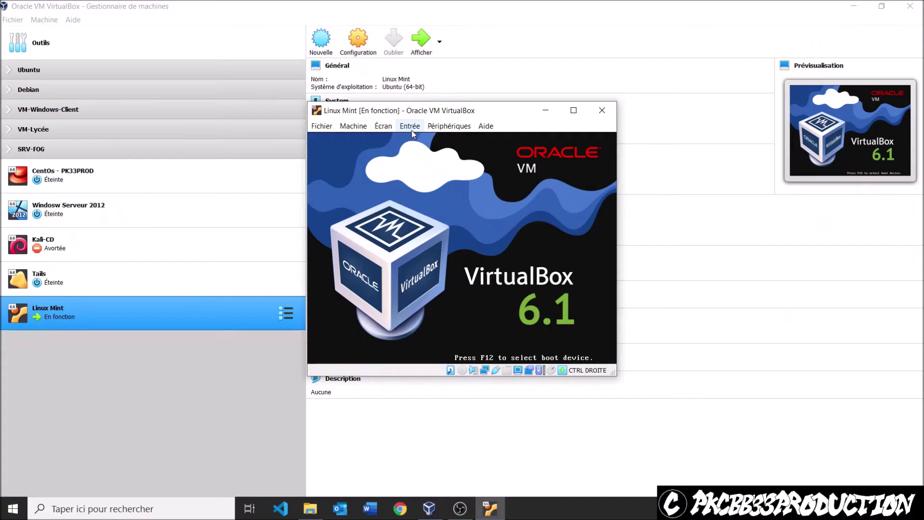
{"action": "left_click", "coordinate": [341, 127]}
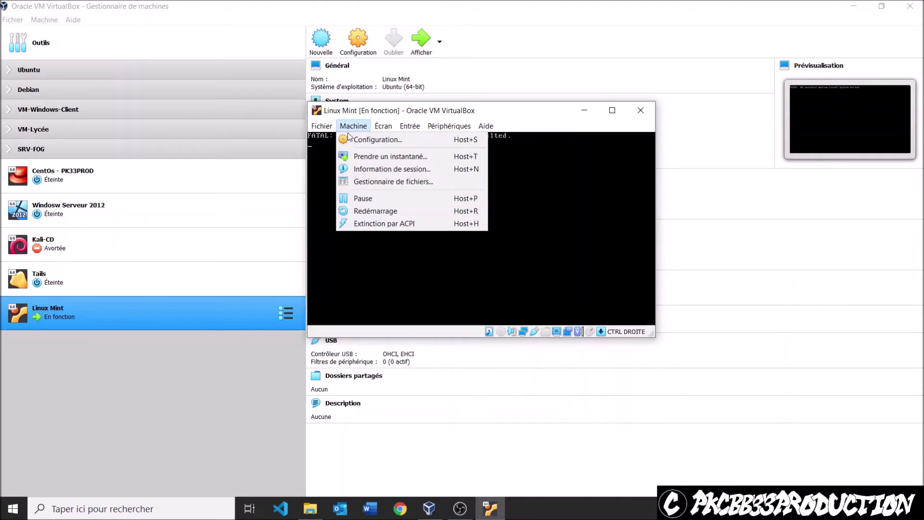
{"action": "left_click", "coordinate": [351, 140]}
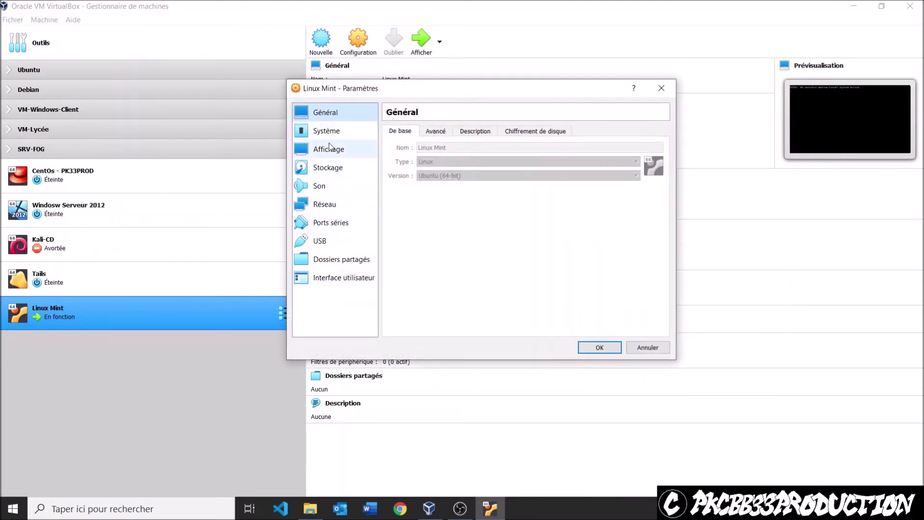
- Mount Linux Mint 20.2 XFCE 64 bit.iso in the empty optical drive as a live CD and confirm
{"action": "left_click", "coordinate": [331, 168]}
{"action": "left_click", "coordinate": [458, 157]}
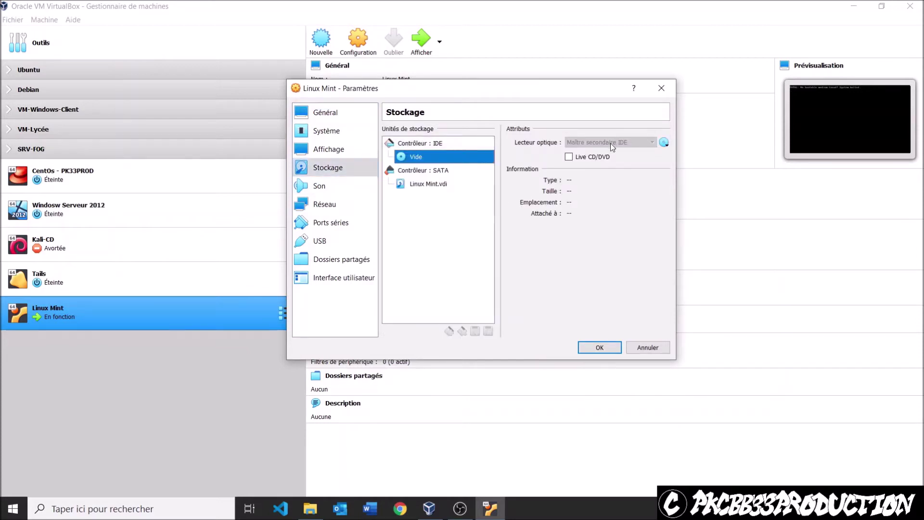
{"action": "left_click", "coordinate": [586, 158]}
{"action": "left_click", "coordinate": [665, 142]}
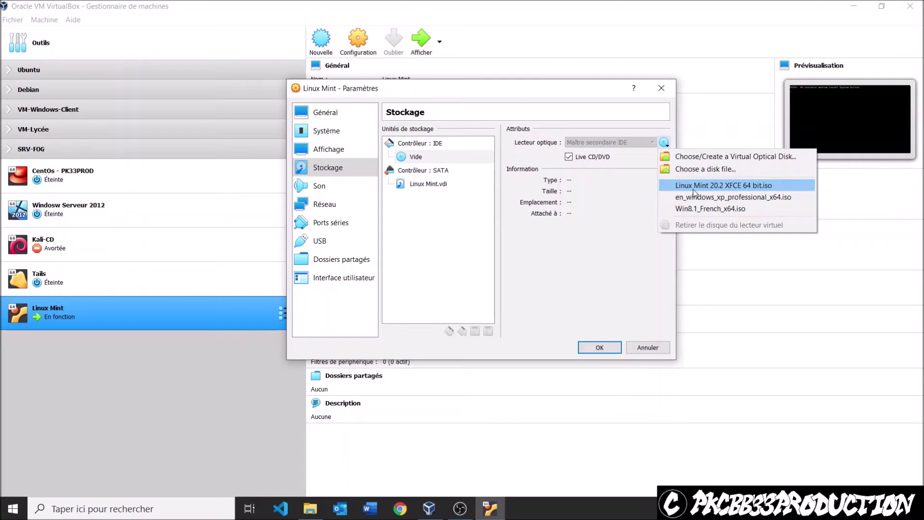
{"action": "left_click", "coordinate": [693, 188]}
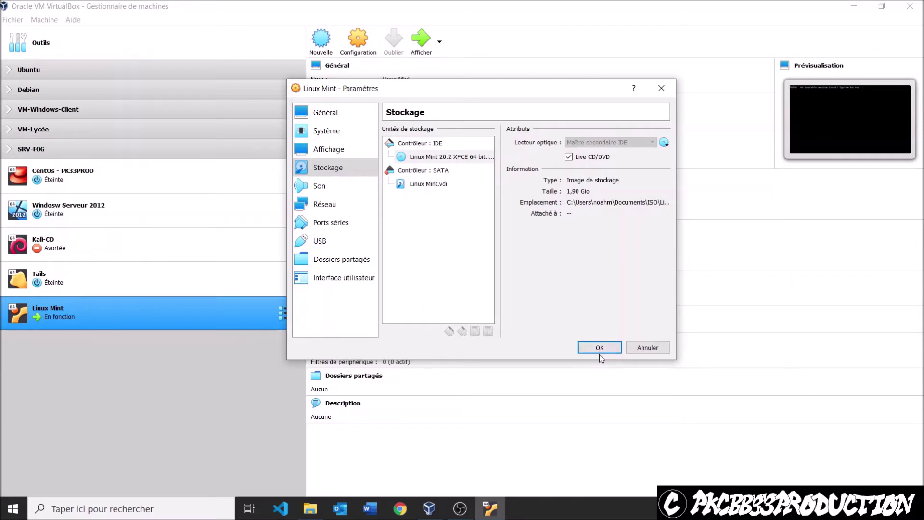
{"action": "left_click", "coordinate": [599, 355]}
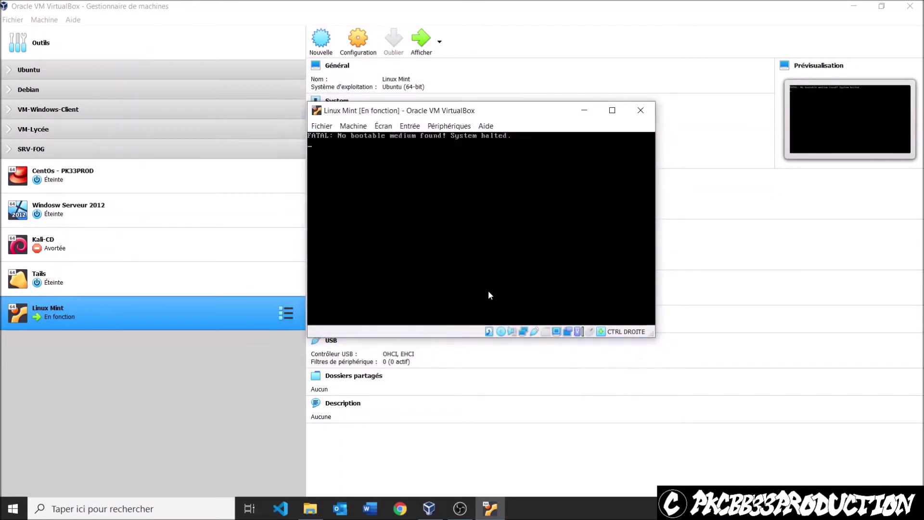
- Restart the virtual machine via Machine > Redémarrage and confirm
{"action": "left_click", "coordinate": [354, 126]}
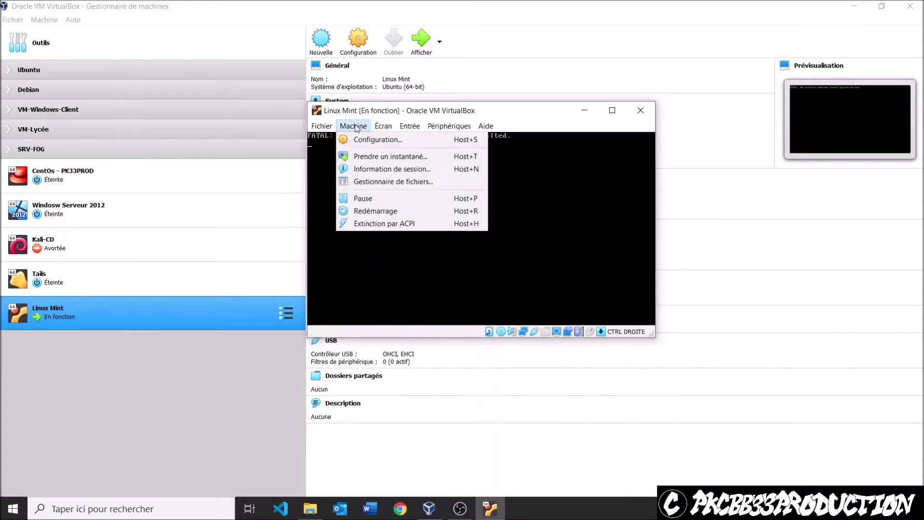
{"action": "left_click", "coordinate": [387, 210]}
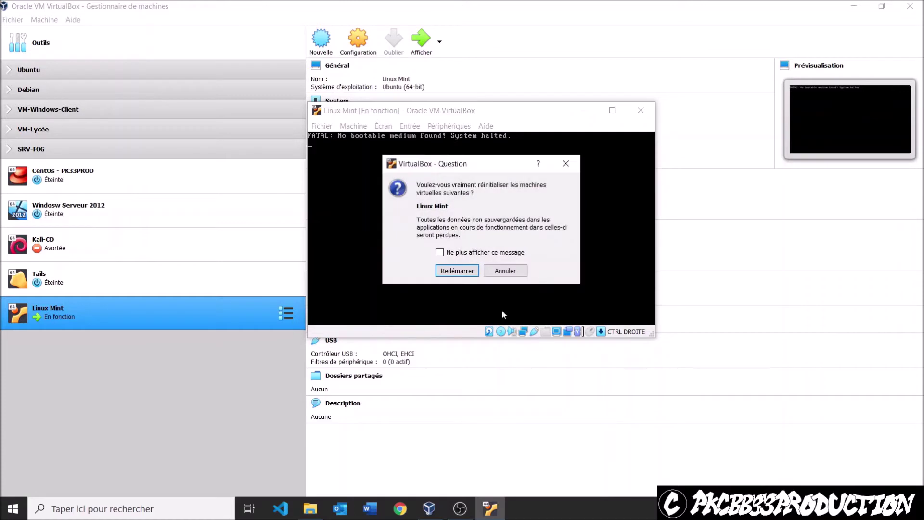
{"action": "left_click", "coordinate": [463, 271]}
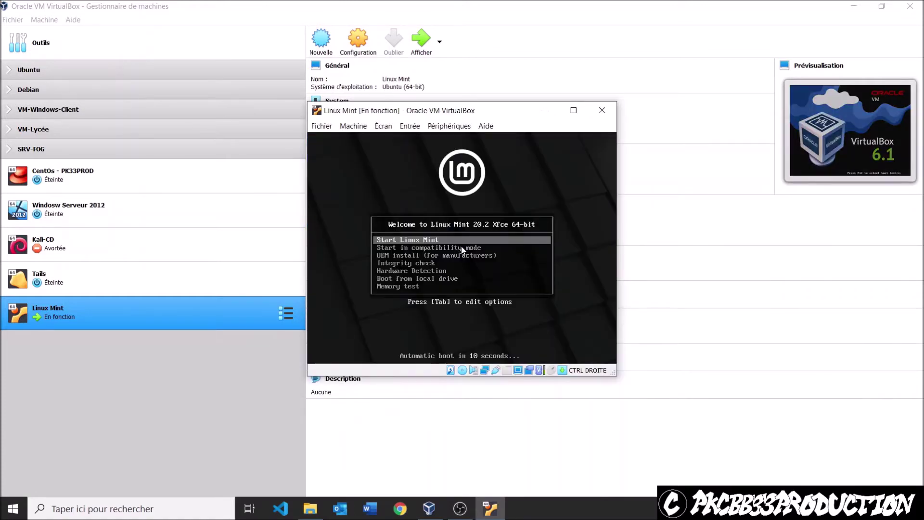
- Switch the VM window to scaled mode and halt the boot menu countdown
{"action": "left_click", "coordinate": [384, 126]}
{"action": "left_click", "coordinate": [384, 126]}
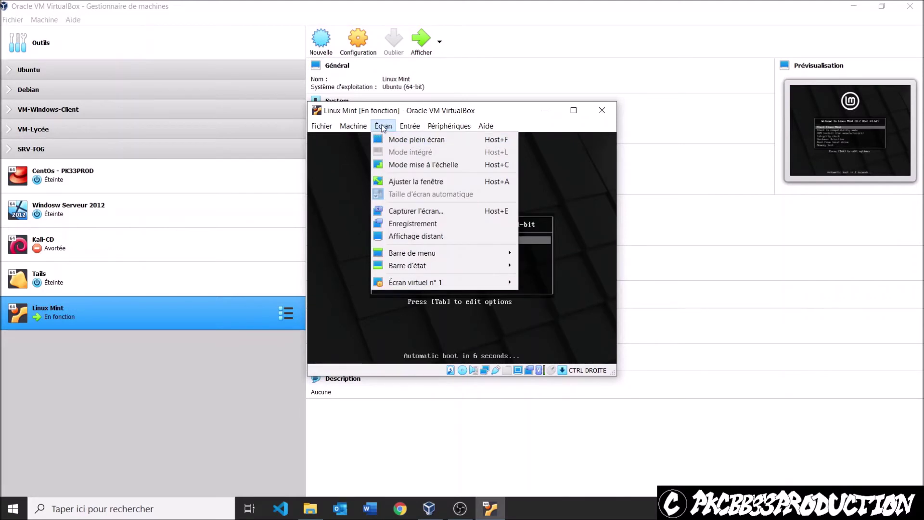
{"action": "left_click", "coordinate": [397, 165]}
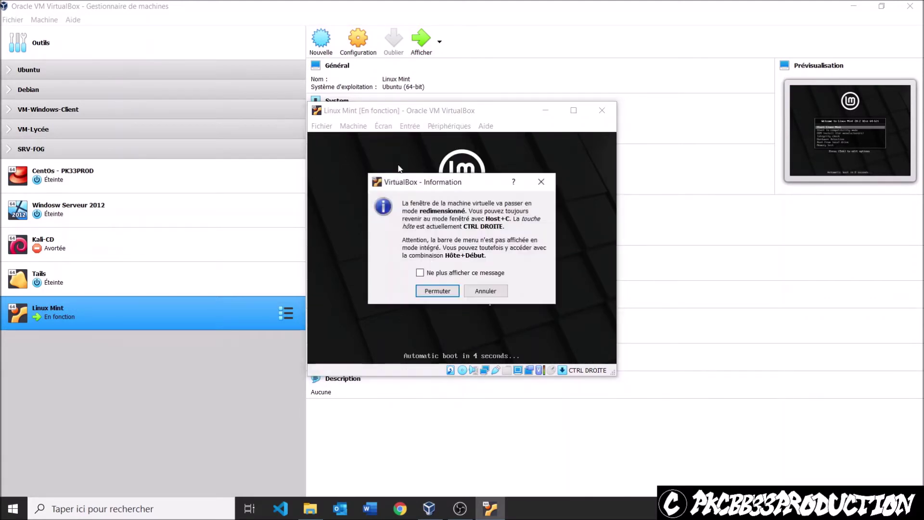
{"action": "left_click", "coordinate": [437, 290]}
{"action": "key", "text": "Down"}
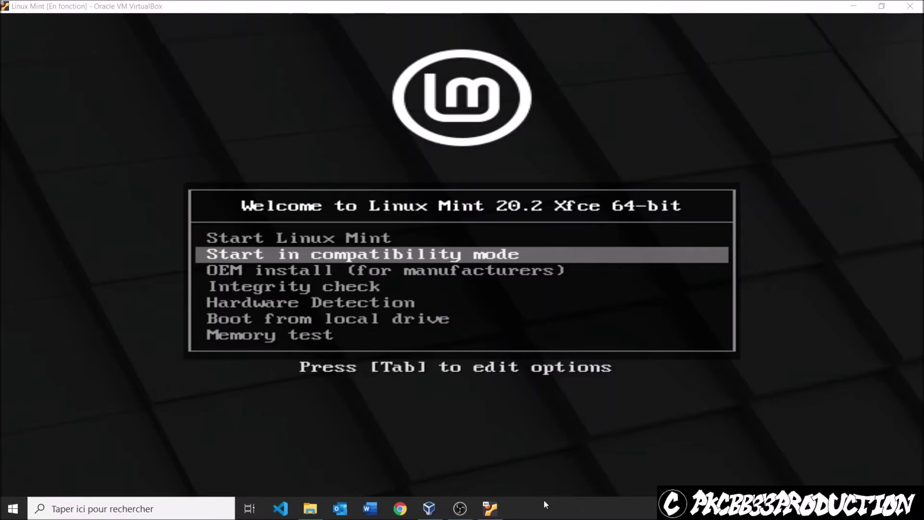
- Select Start Linux Mint in the boot menu to launch the live session
{"action": "left_click", "coordinate": [565, 368]}
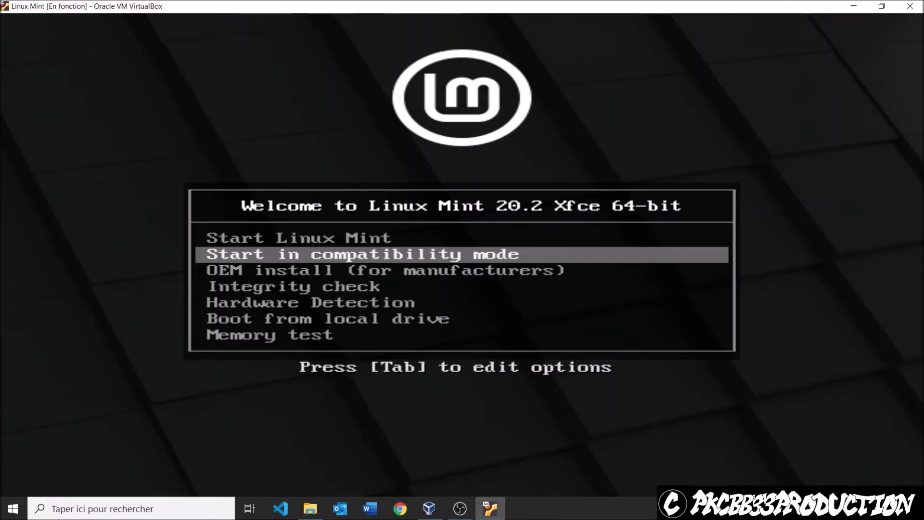
{"action": "key", "text": "Up"}
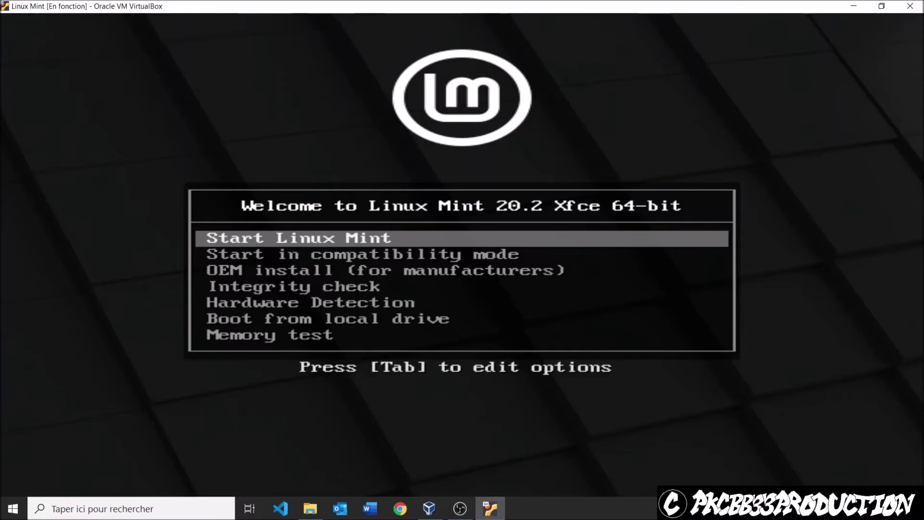
{"action": "key", "text": "Return"}
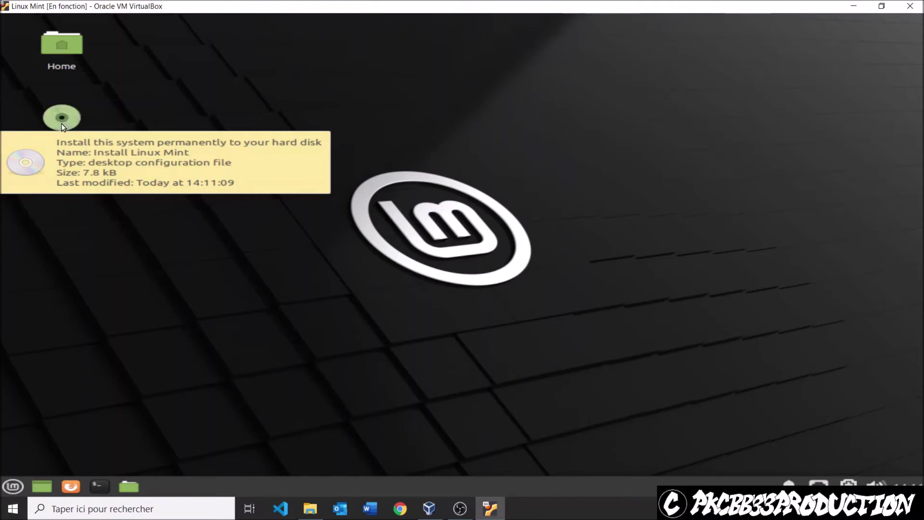
- Launch Install Linux Mint, choose Français, and select the Français (azerty) keyboard layout
{"action": "double_click", "coordinate": [61, 123]}
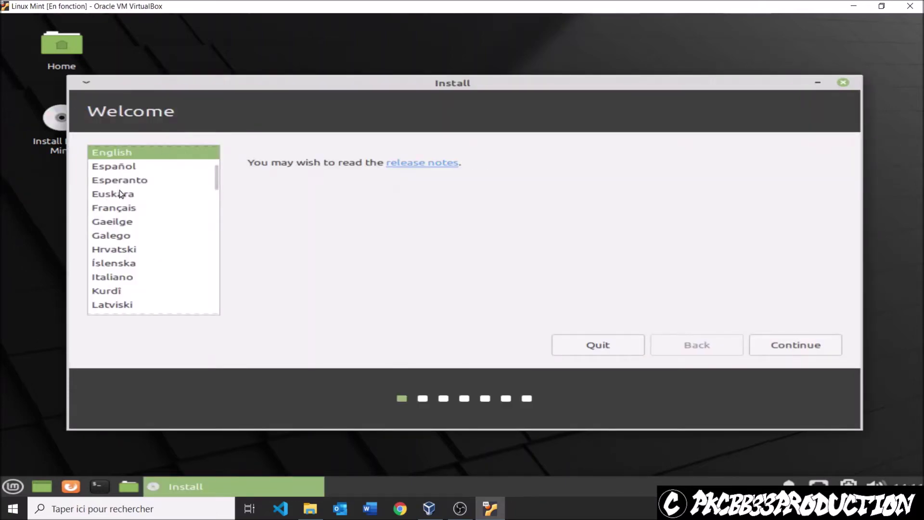
{"action": "left_click", "coordinate": [125, 210]}
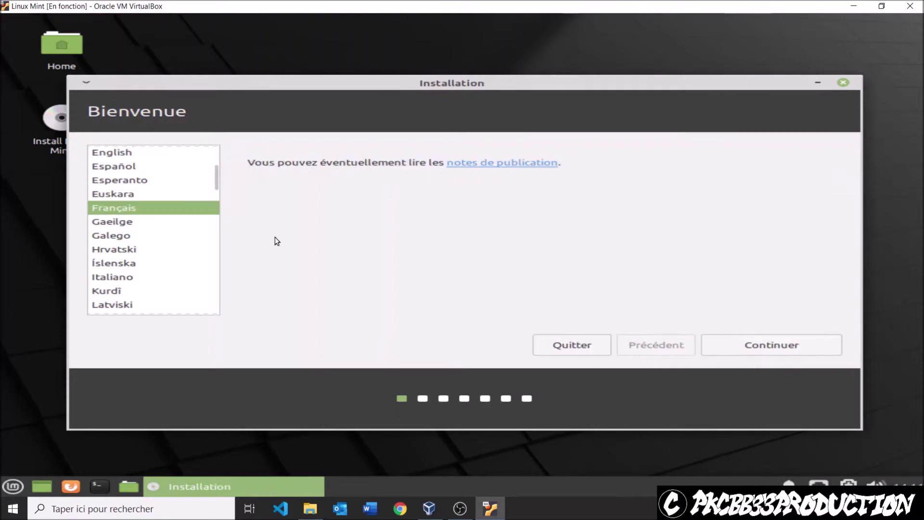
{"action": "left_click", "coordinate": [763, 346]}
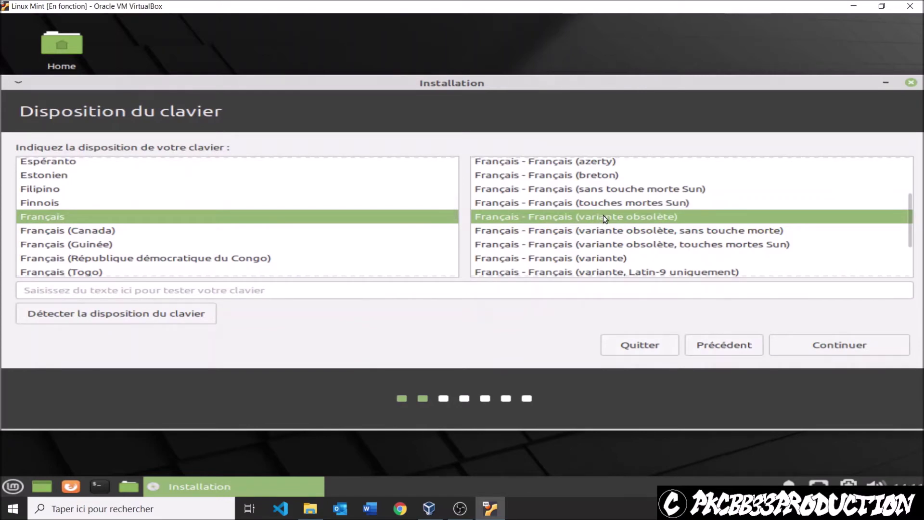
{"action": "left_click", "coordinate": [596, 258]}
{"action": "left_click", "coordinate": [594, 162]}
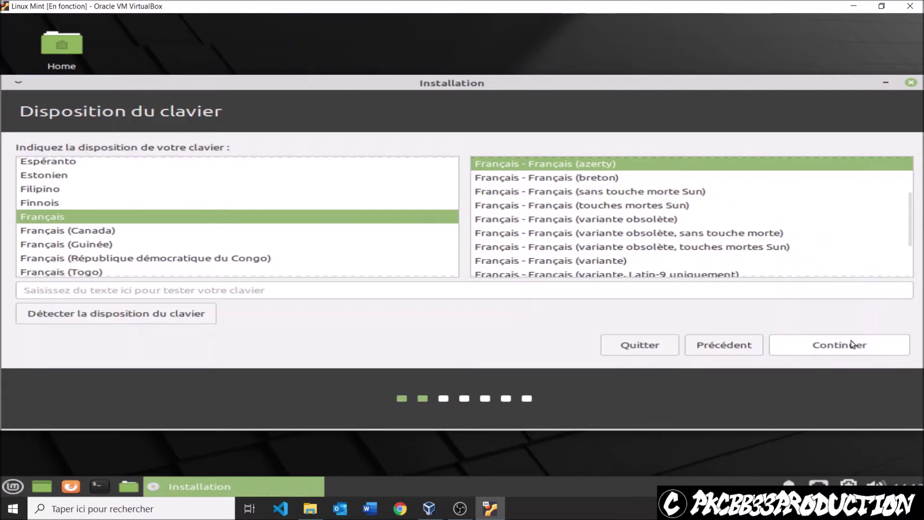
{"action": "left_click", "coordinate": [828, 352]}
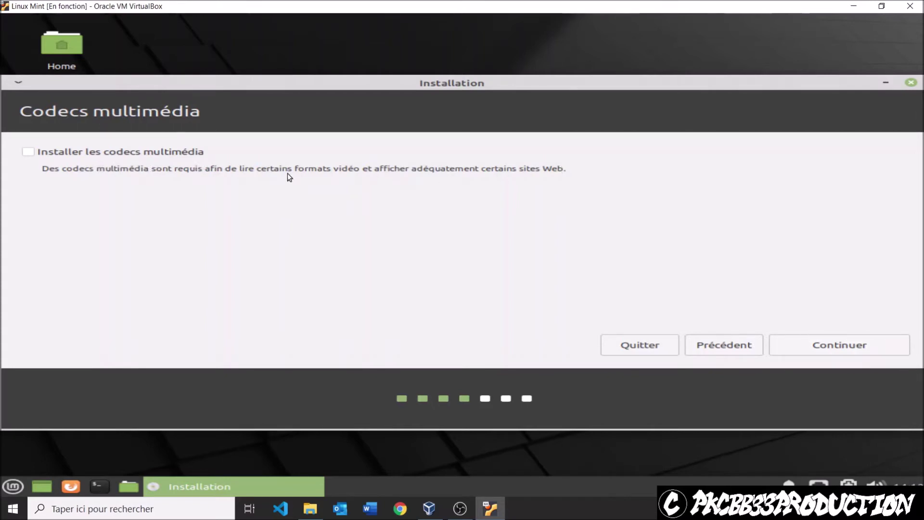
- Enable multimedia codecs and choose 'Effacer le disque et installer Linux Mint', then Installer maintenant
{"action": "left_click", "coordinate": [111, 152]}
{"action": "left_click", "coordinate": [854, 343]}
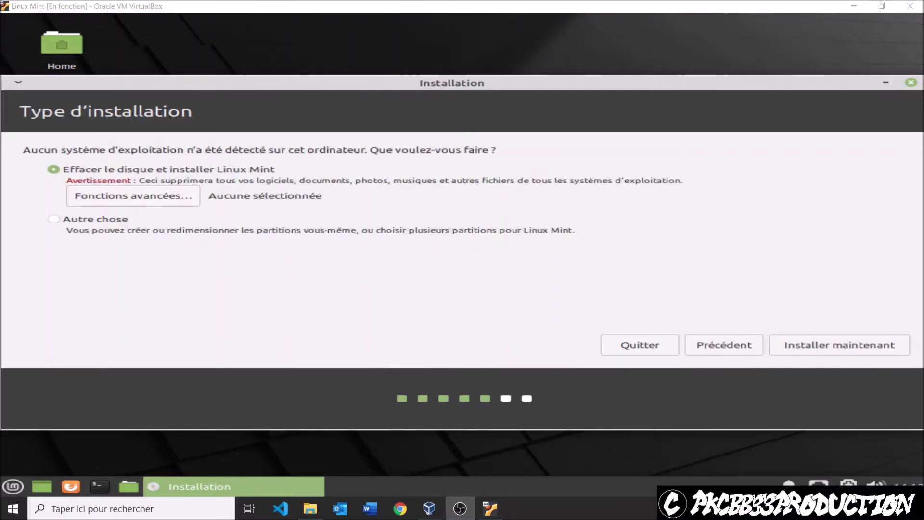
{"action": "left_click", "coordinate": [287, 396]}
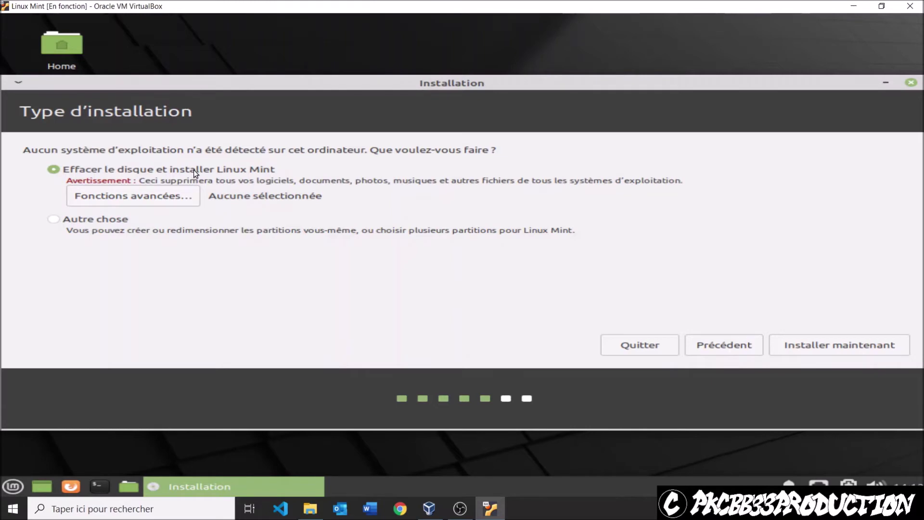
{"action": "left_click", "coordinate": [812, 353]}
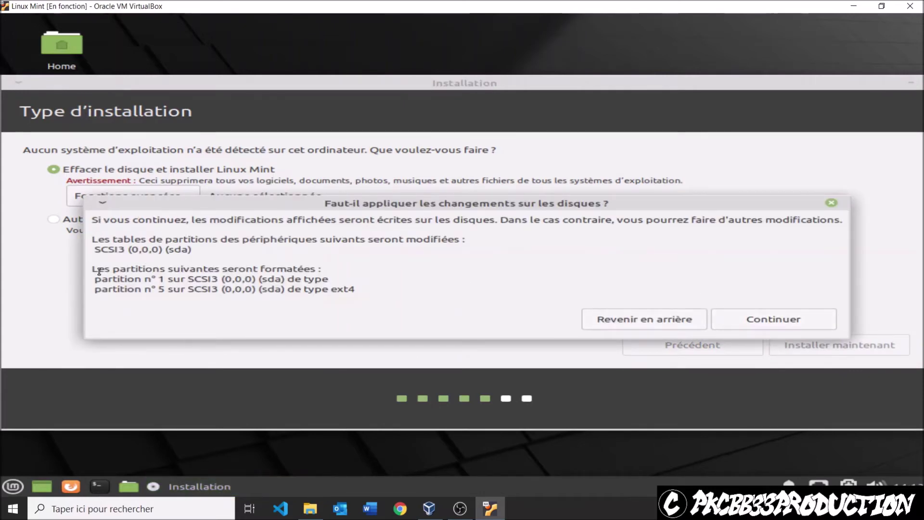
- Apply the partition changes to sda and keep Paris as the location
{"action": "left_click_drag", "start_coordinate": [93, 280], "coordinate": [384, 295]}
{"action": "left_click", "coordinate": [379, 294]}
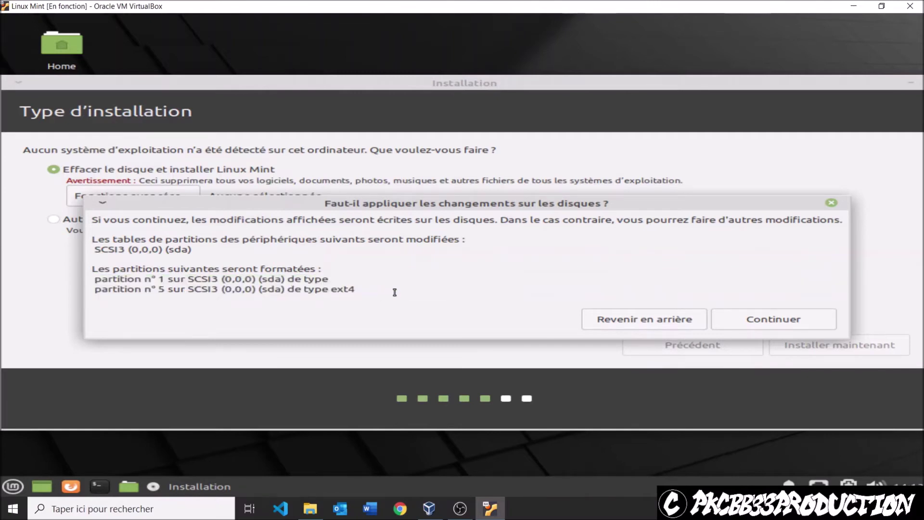
{"action": "left_click", "coordinate": [756, 322]}
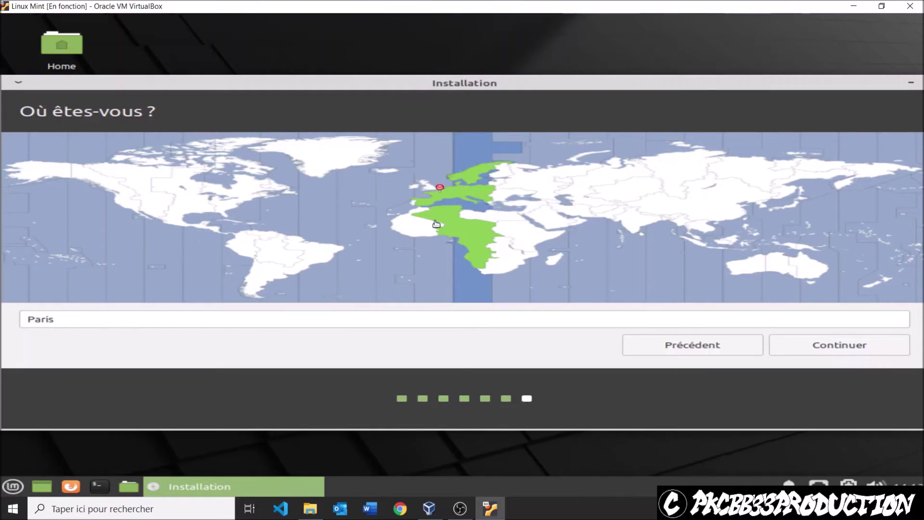
{"action": "left_click", "coordinate": [810, 346]}
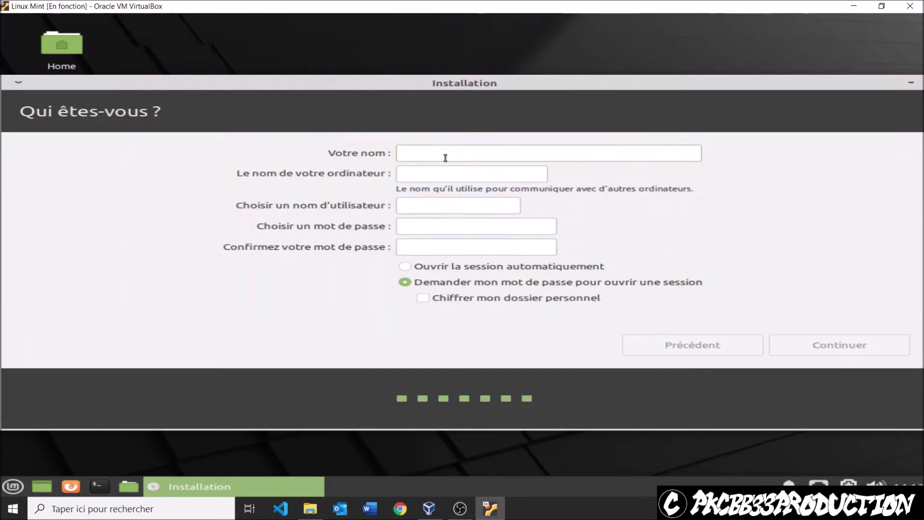
- Enter the user's full name and set the computer name to mint.pk33prod.ovh
{"action": "type", "text": "Noah"}
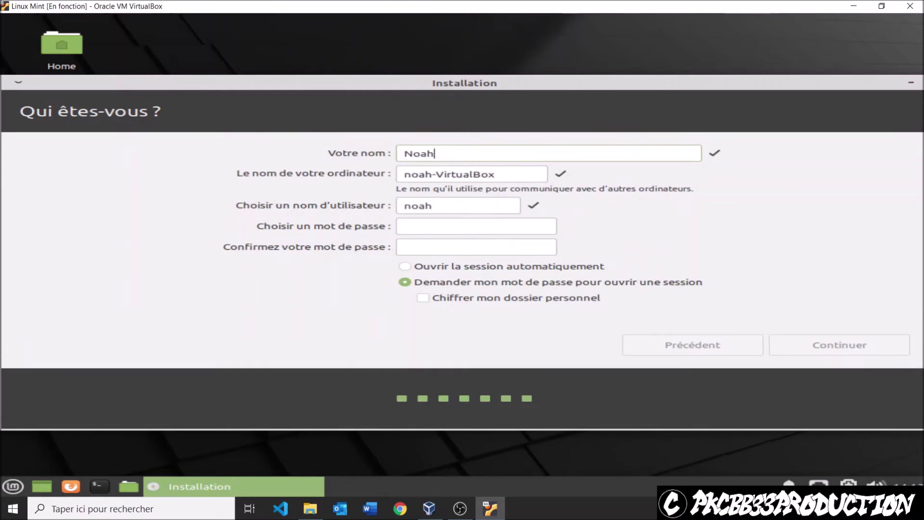
{"action": "type", "text": " M"}
{"action": "key", "text": "BackSpace"}
{"action": "key", "text": "BackSpace"}
{"action": "key", "text": "BackSpace"}
{"action": "key", "text": "BackSpace"}
{"action": "key", "text": "BackSpace"}
{"action": "key", "text": "BackSpace"}
{"action": "type", "text": "N"}
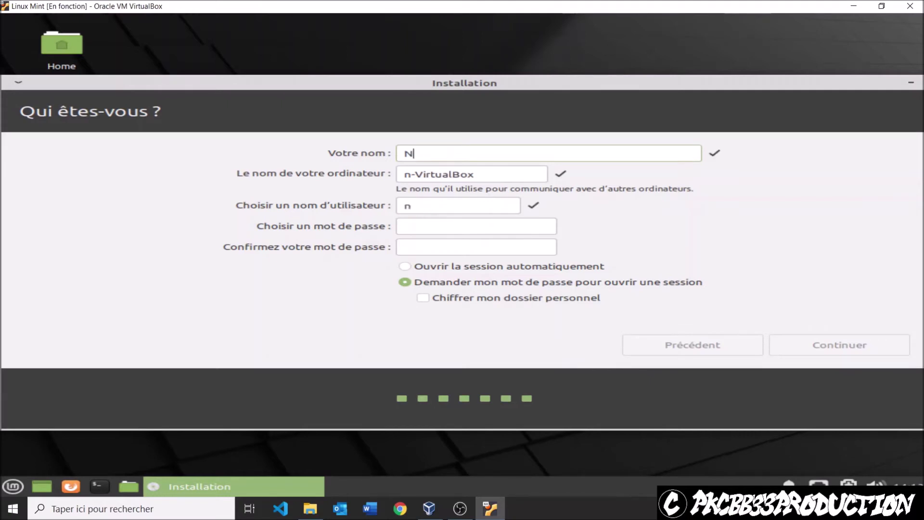
{"action": "type", "text": "oah Maillet"}
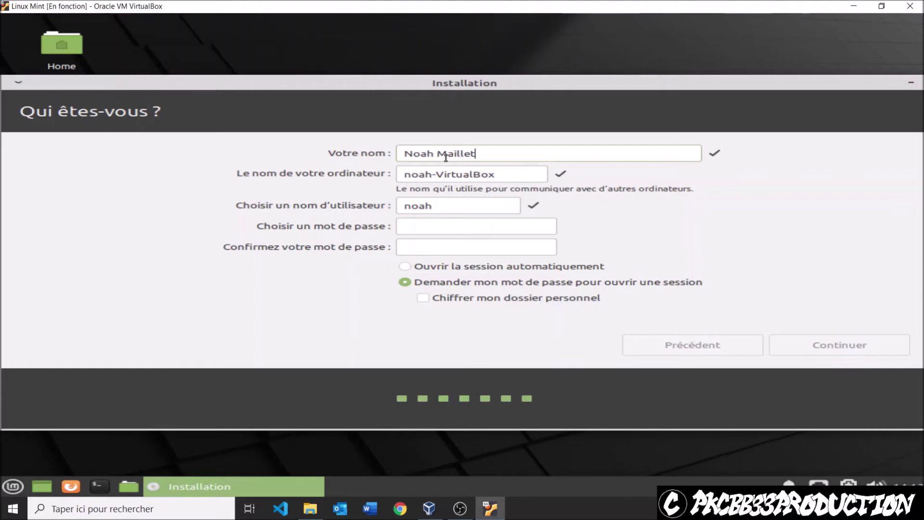
{"action": "left_click", "coordinate": [427, 176]}
{"action": "key", "text": "ctrl+a"}
{"action": "key", "text": "BackSpace"}
{"action": "type", "text": "min"}
{"action": "type", "text": "-"}
{"action": "key", "text": "BackSpace"}
{"action": "type", "text": "t-"}
{"action": "key", "text": "BackSpace"}
{"action": "type", "text": ".pk33"}
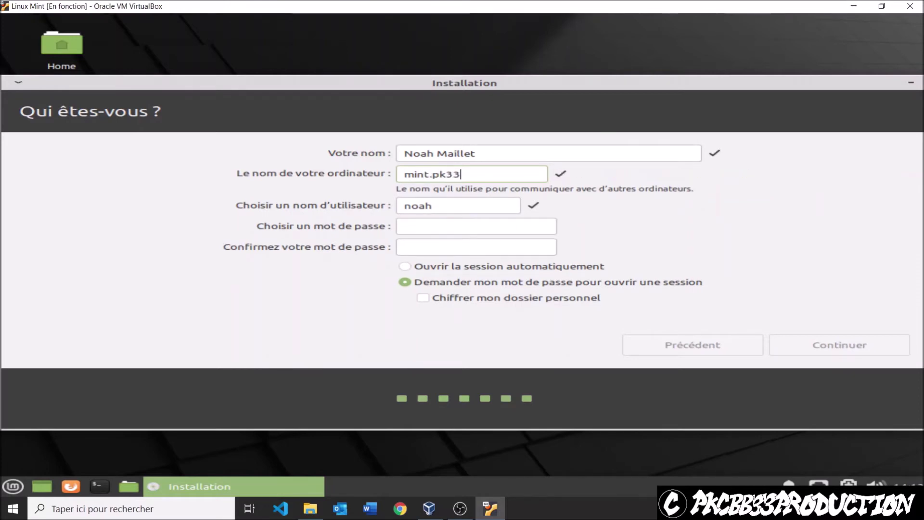
{"action": "type", "text": "prod.ovh"}
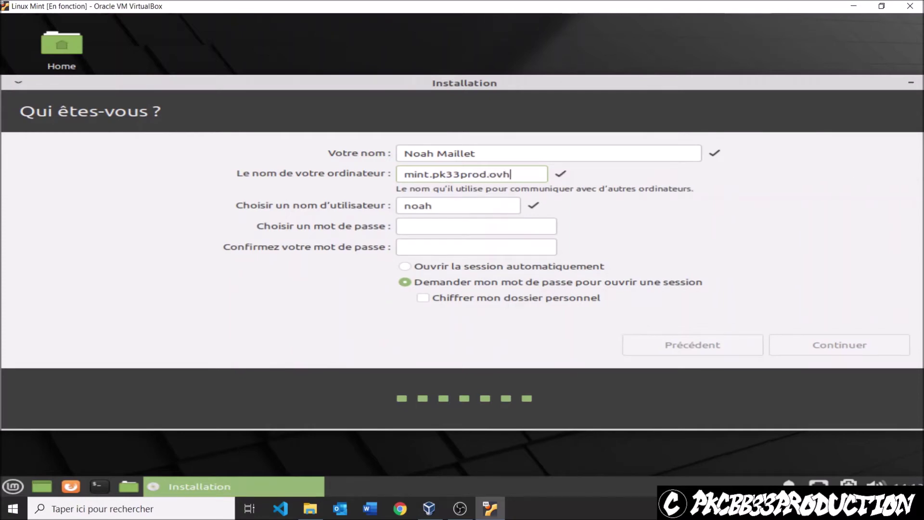
- Clear the auto-filled username field
{"action": "left_click", "coordinate": [501, 207]}
{"action": "double_click", "coordinate": [501, 208]}
{"action": "key", "text": "BackSpace"}
- Replace the rejected 'Admin' username with a valid lowercase username
{"action": "type", "text": "Admin"}
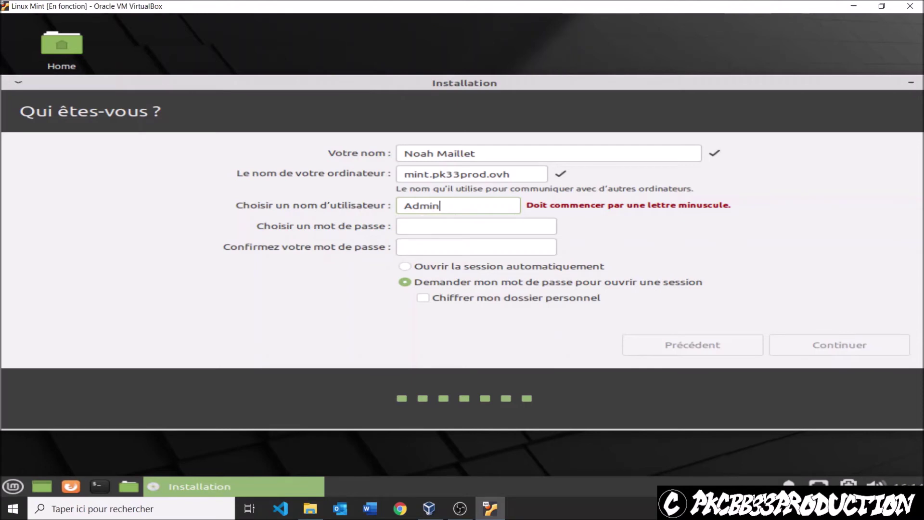
{"action": "key", "text": "BackSpace"}
{"action": "key", "text": "BackSpace"}
{"action": "key", "text": "BackSpace"}
{"action": "key", "text": "BackSpace"}
{"action": "key", "text": "BackSpace"}
{"action": "type", "text": "a"}
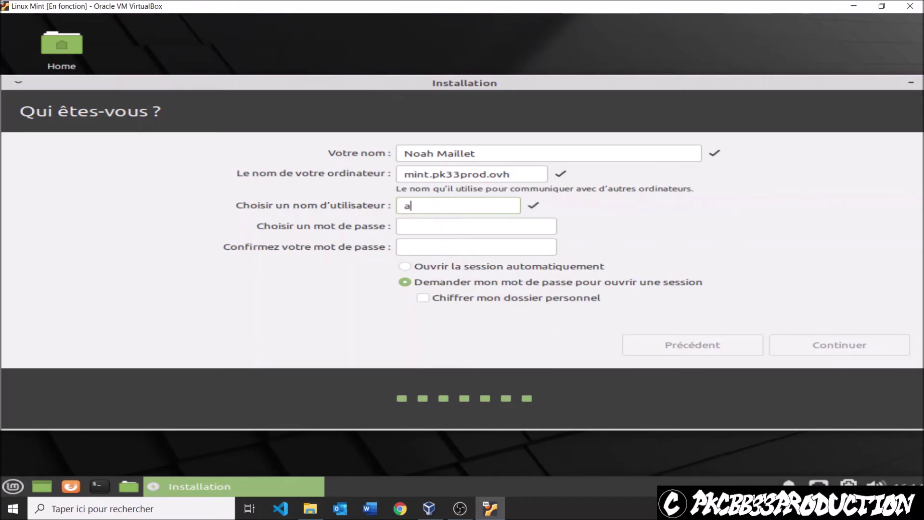
{"action": "type", "text": "dminpk33pord"}
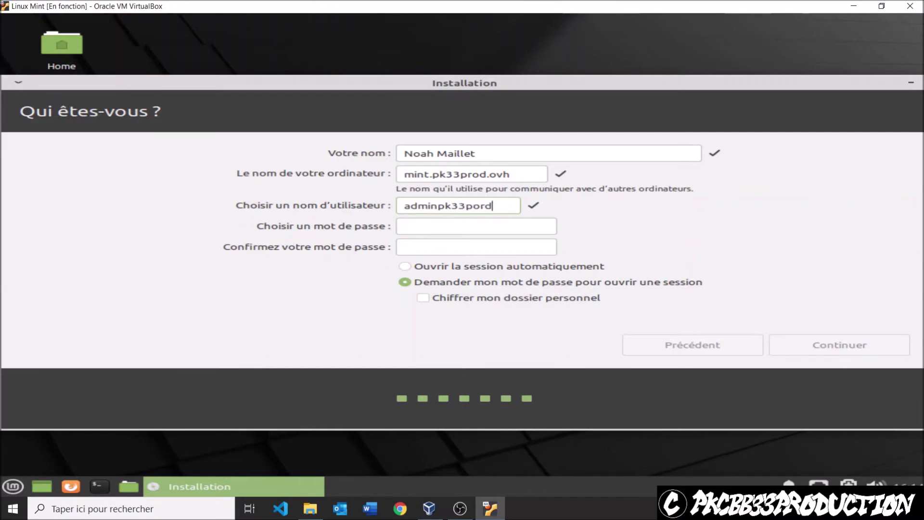
{"action": "key", "text": "BackSpace"}
{"action": "key", "text": "BackSpace"}
{"action": "key", "text": "BackSpace"}
{"action": "type", "text": "ro"}
{"action": "key", "text": "BackSpace"}
{"action": "type", "text": "od"}
- Enter and confirm the account password, then submit the user details to begin installation
{"action": "left_click", "coordinate": [422, 225]}
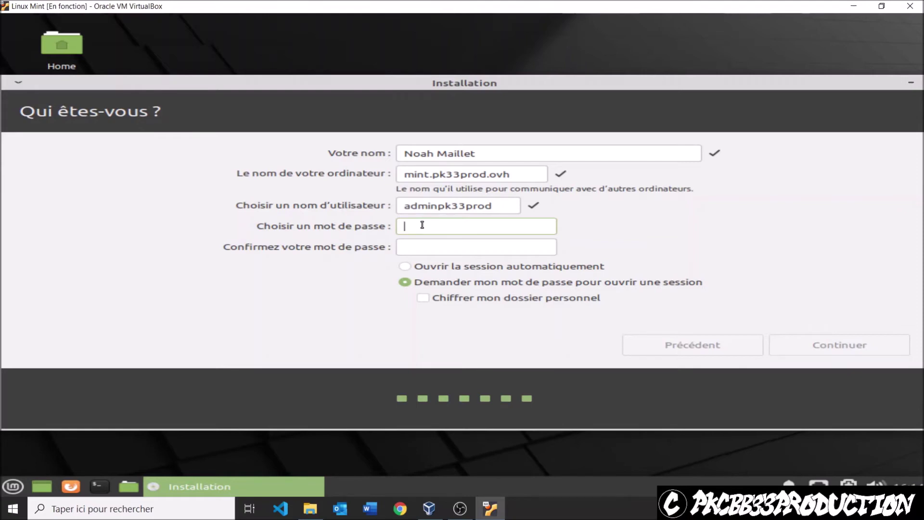
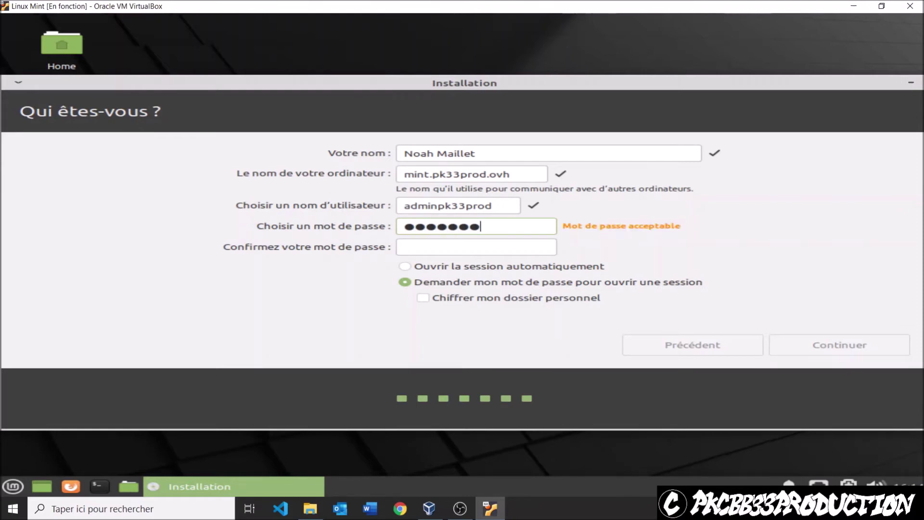
{"action": "key", "text": "Left"}
{"action": "key", "text": "Left"}
{"action": "key", "text": "Right"}
{"action": "key", "text": "Right"}
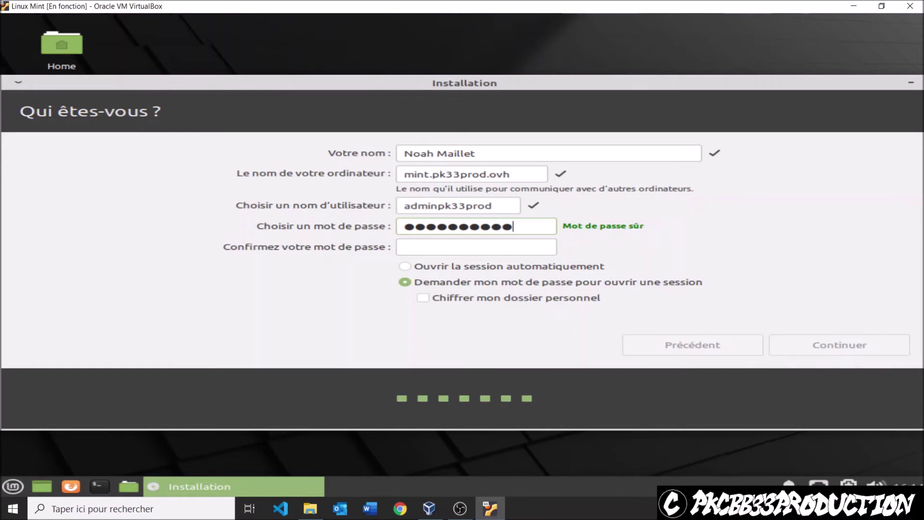
{"action": "key", "text": "Tab"}
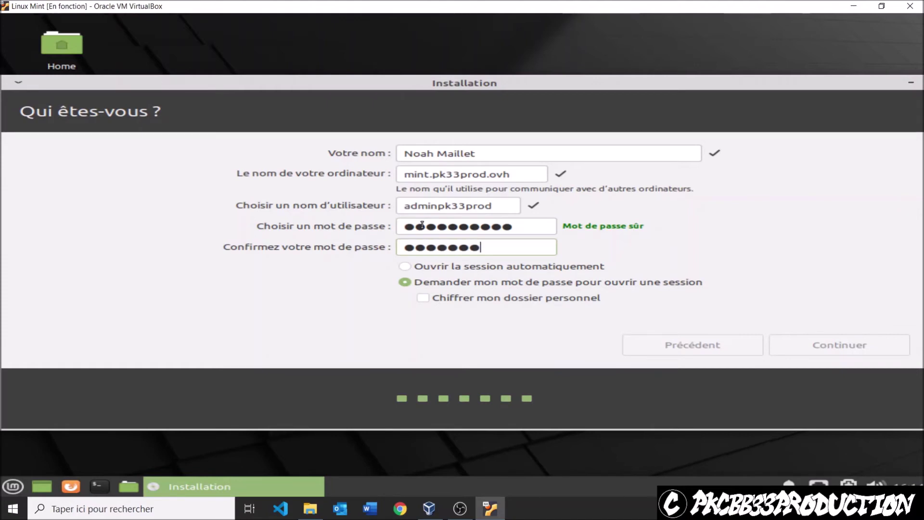
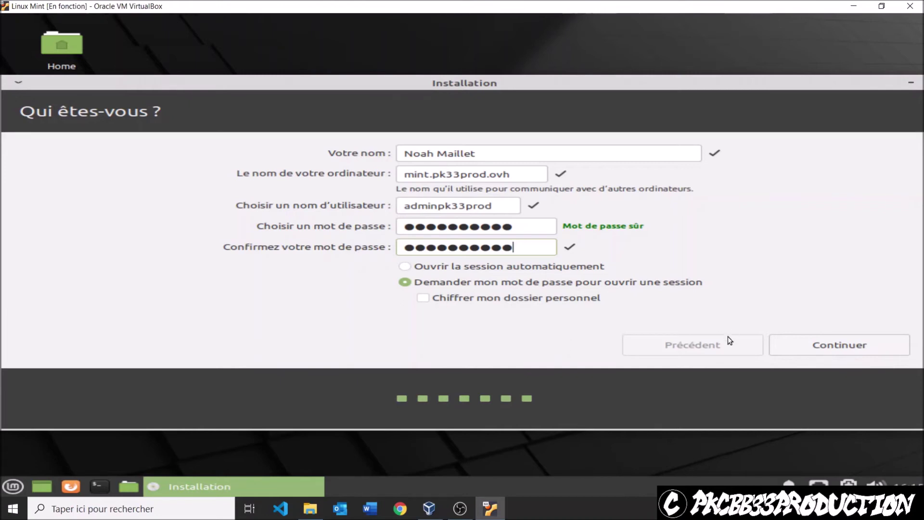
{"action": "left_click", "coordinate": [830, 347]}
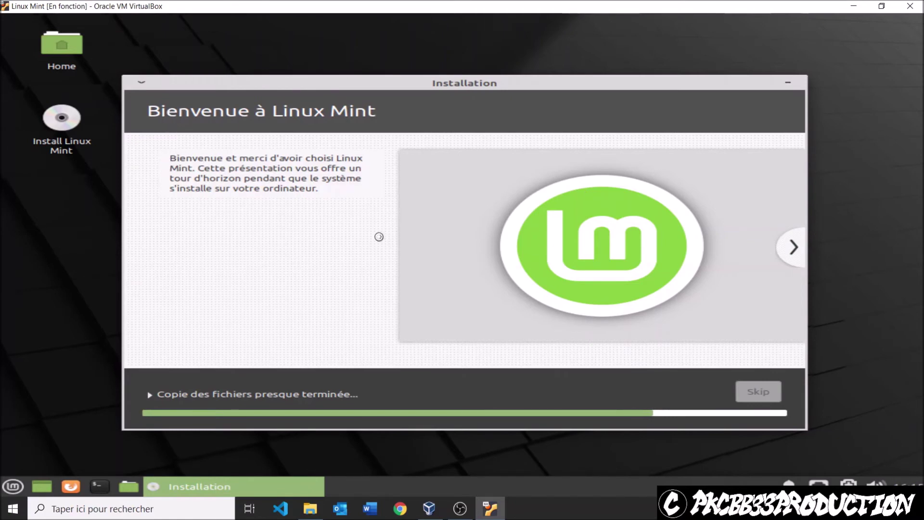
- Page through the installer slideshow and expand the 'Copie des fichiers' log until installation finishes
{"action": "left_click", "coordinate": [793, 247]}
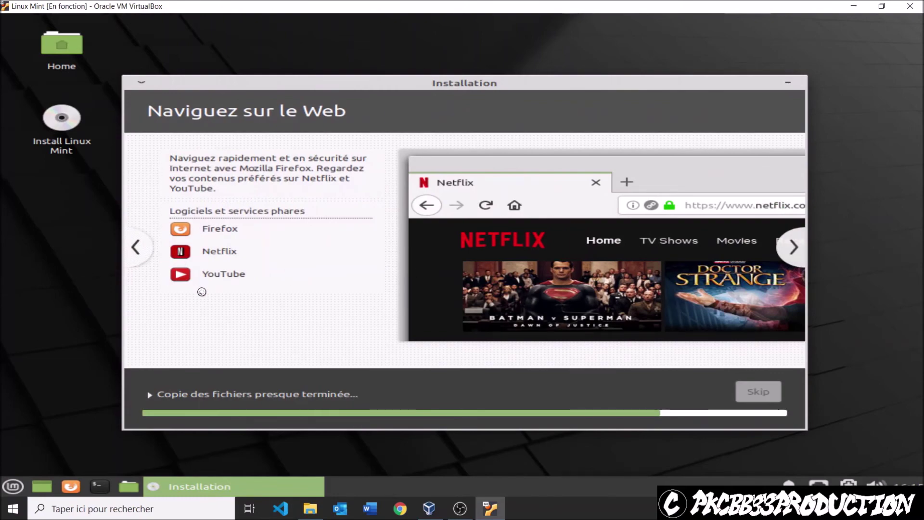
{"action": "left_click", "coordinate": [793, 248]}
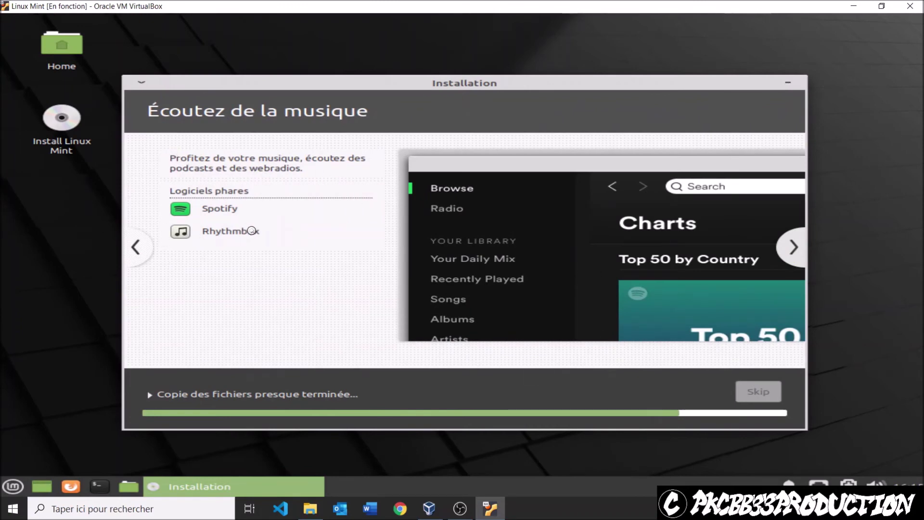
{"action": "left_click", "coordinate": [794, 247]}
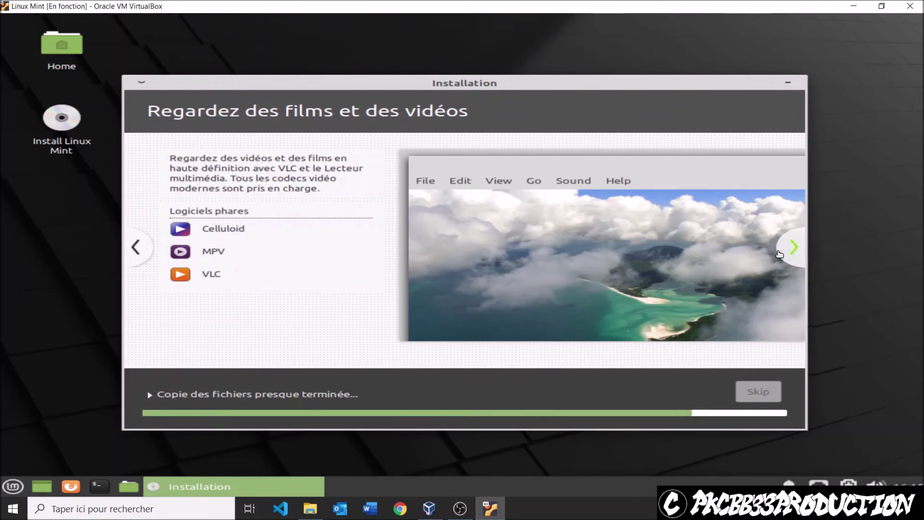
{"action": "left_click", "coordinate": [802, 248]}
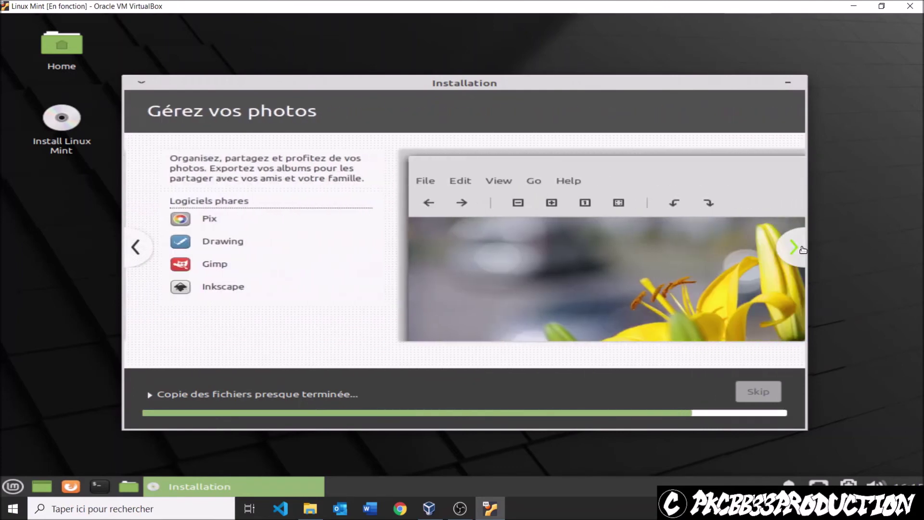
{"action": "left_click", "coordinate": [802, 248]}
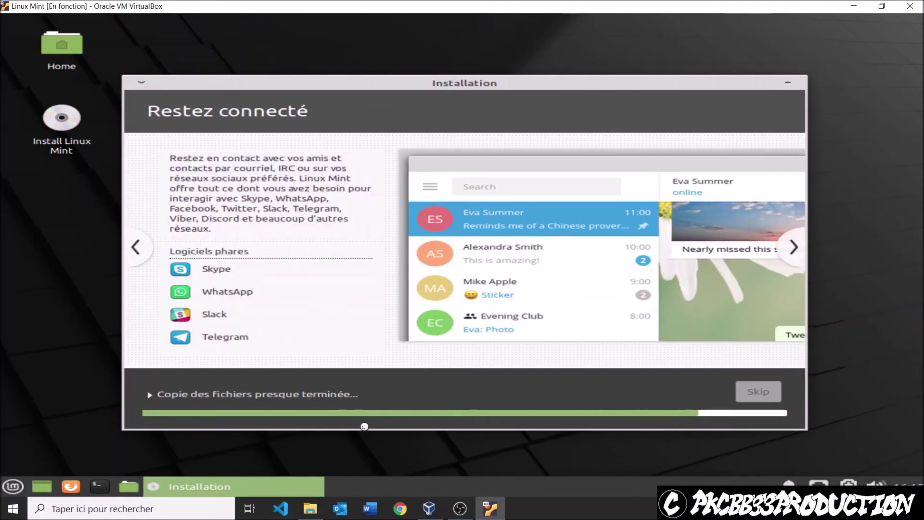
{"action": "left_click", "coordinate": [175, 397]}
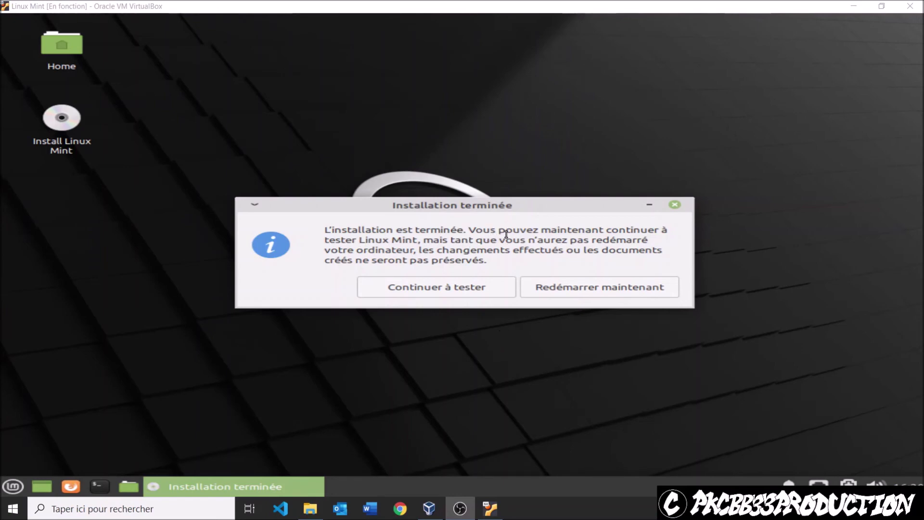
- Restart the VM, confirm the installation medium is removed, and boot to the Linux Mint login screen
{"action": "left_click", "coordinate": [583, 286]}
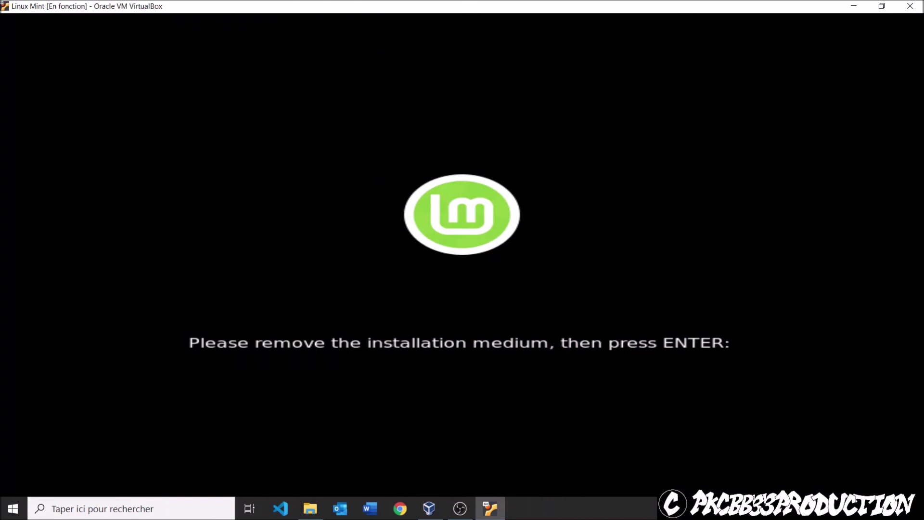
{"action": "key", "text": "Return"}
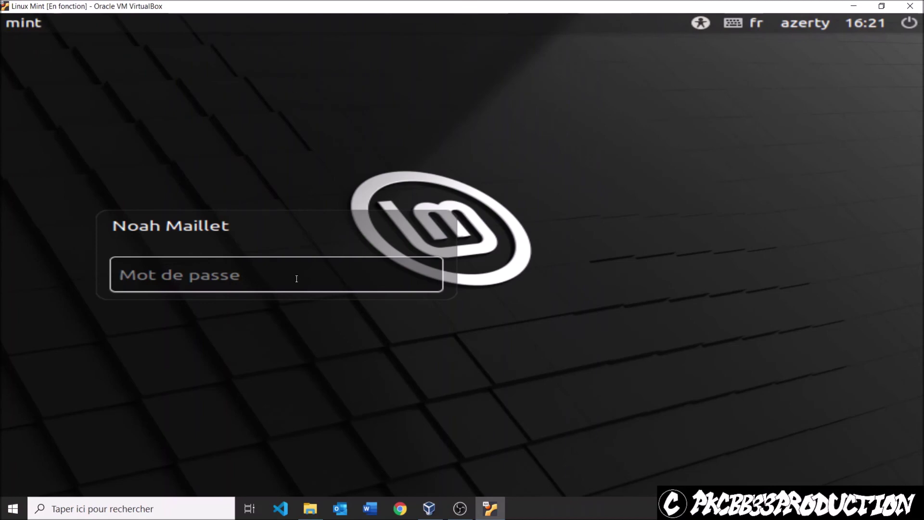
- Log in with the new user's password, dismiss the 'Connexion établie' notification, and maximize the Bienvenue window
{"action": "type", "text": "•••••••"}
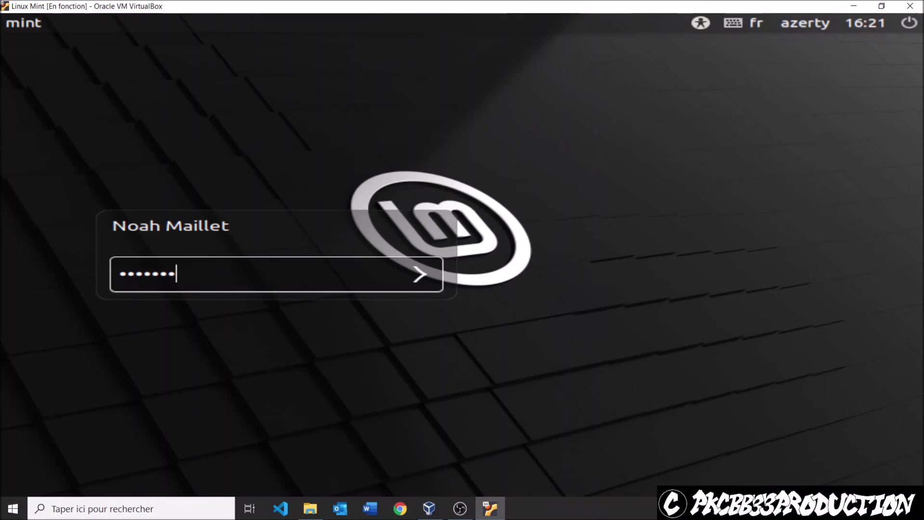
{"action": "type", "text": "•••"}
{"action": "key", "text": "Return"}
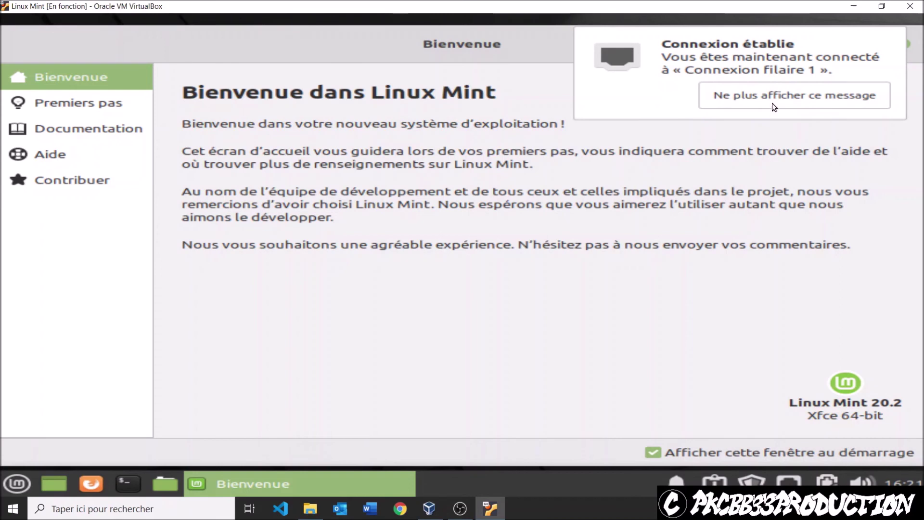
{"action": "left_click", "coordinate": [761, 102]}
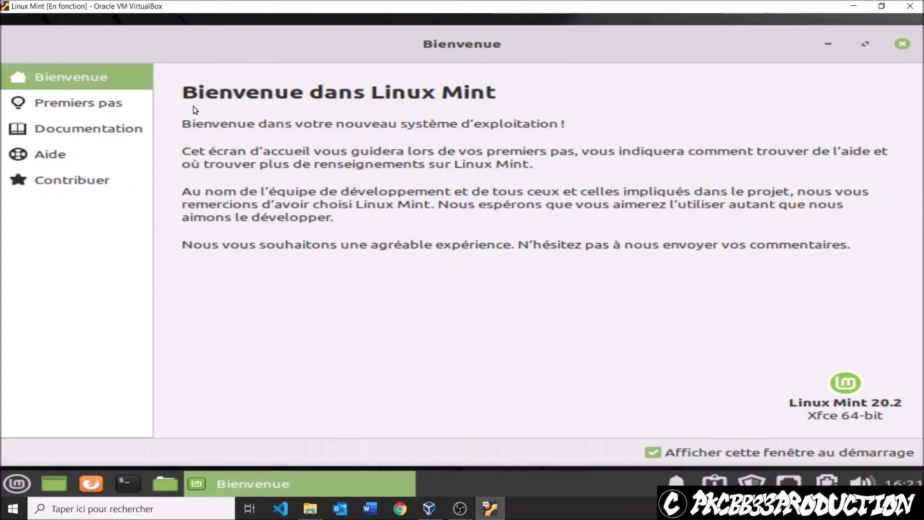
{"action": "left_click", "coordinate": [865, 43]}
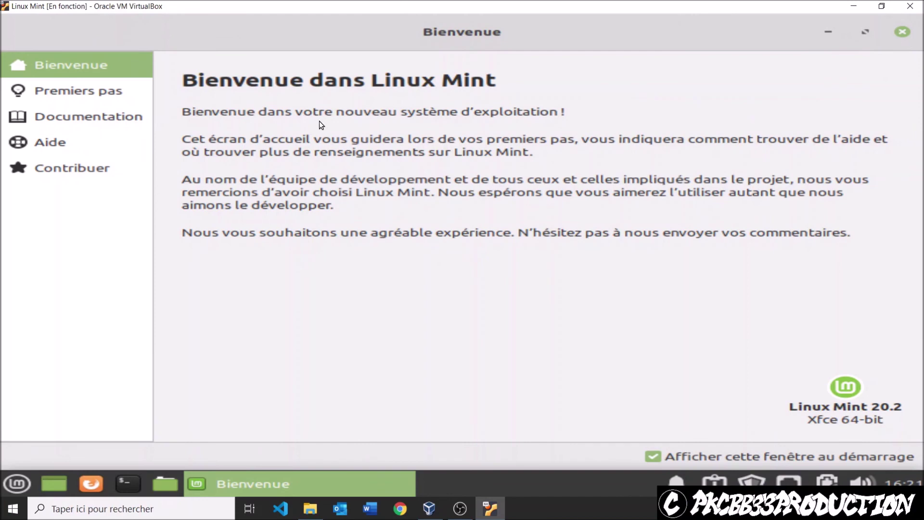
{"action": "left_click", "coordinate": [138, 99]}
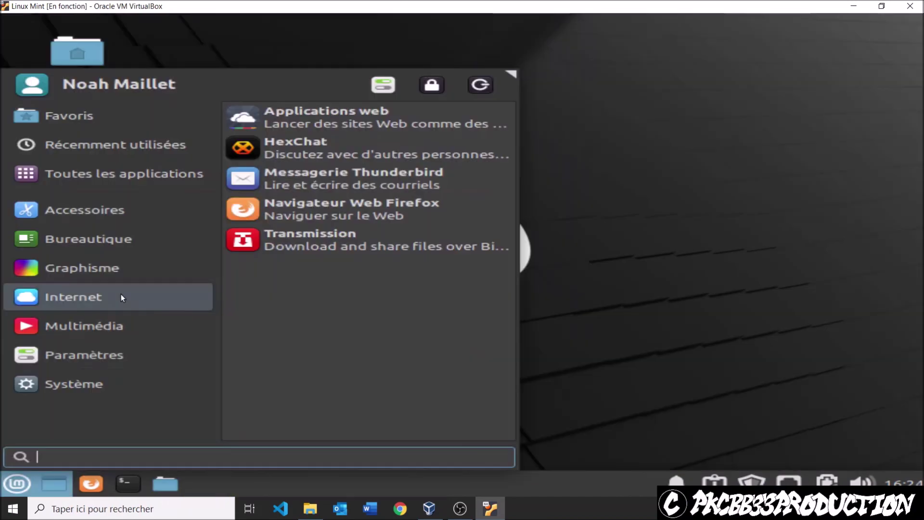
- Power off the Linux Mint guest using the Whisker menu's log-out button and Éteindre
{"action": "left_click", "coordinate": [99, 380]}
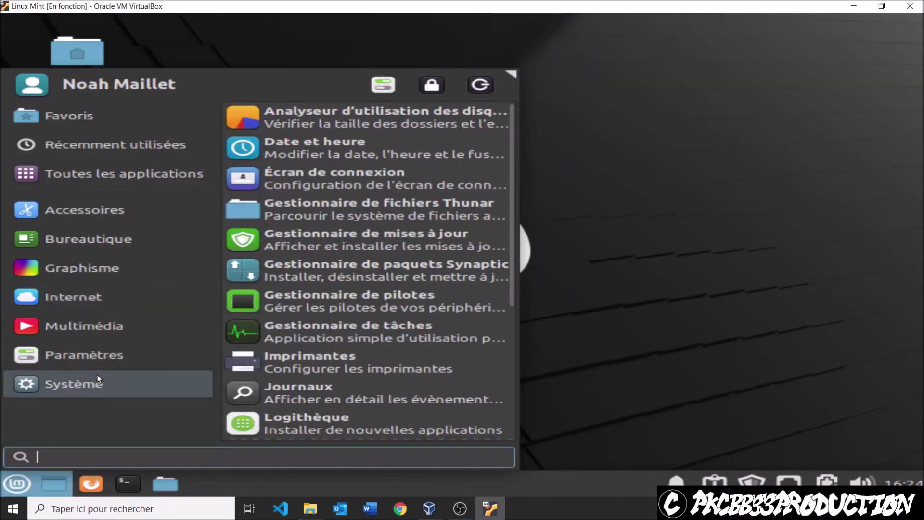
{"action": "left_click", "coordinate": [18, 492]}
{"action": "left_click", "coordinate": [17, 492]}
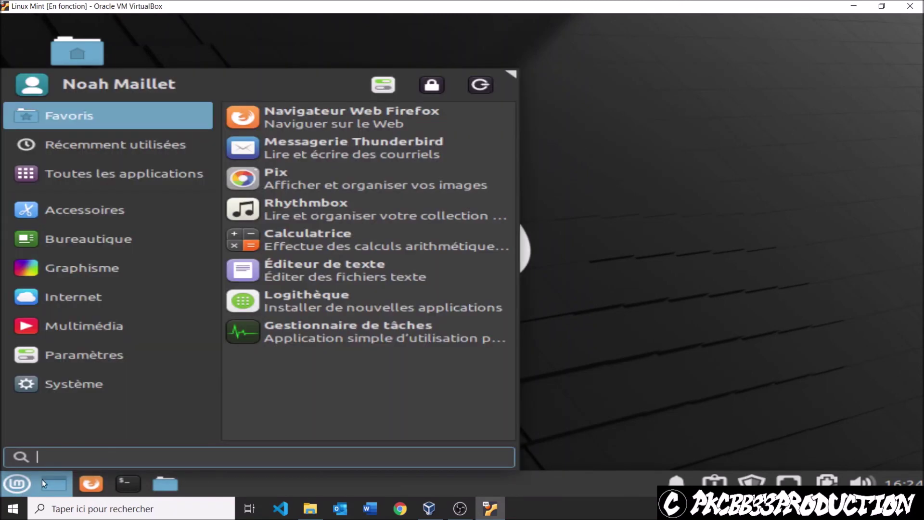
{"action": "left_click", "coordinate": [472, 88]}
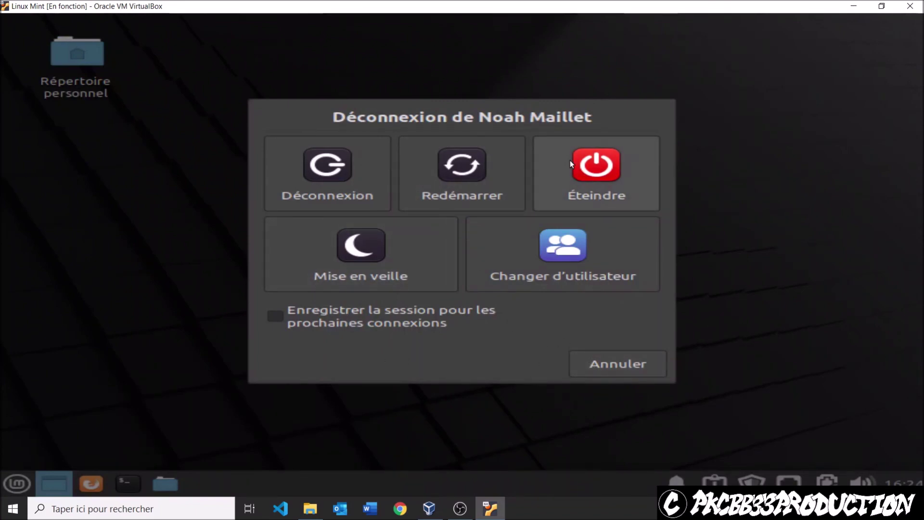
{"action": "left_click", "coordinate": [616, 369]}
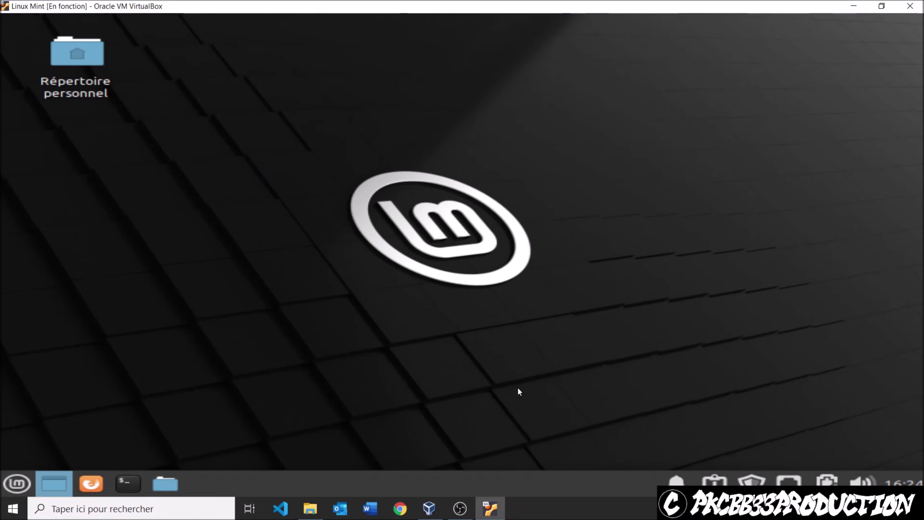
{"action": "left_click", "coordinate": [25, 484]}
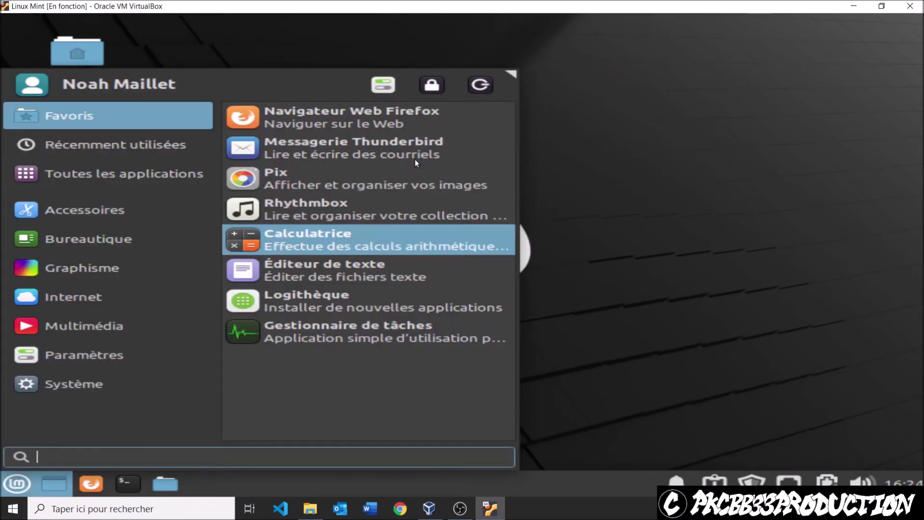
{"action": "left_click", "coordinate": [483, 85]}
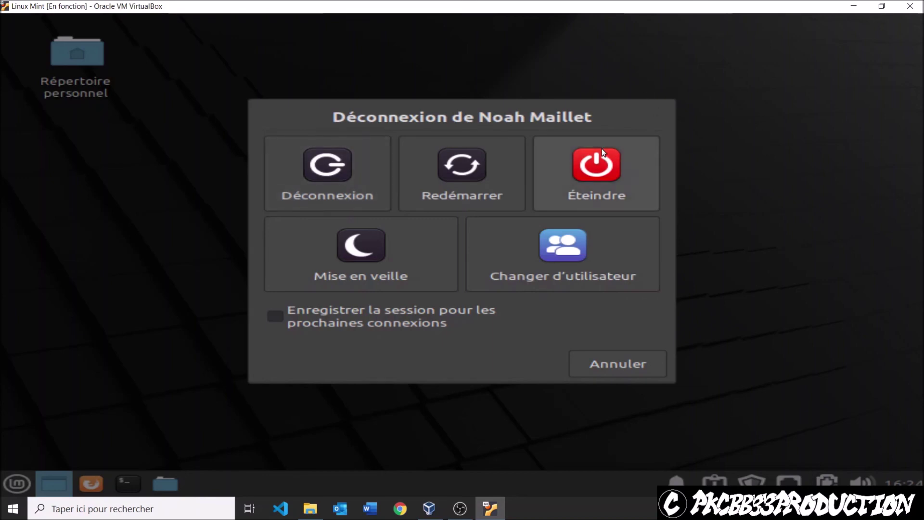
{"action": "left_click", "coordinate": [605, 192]}
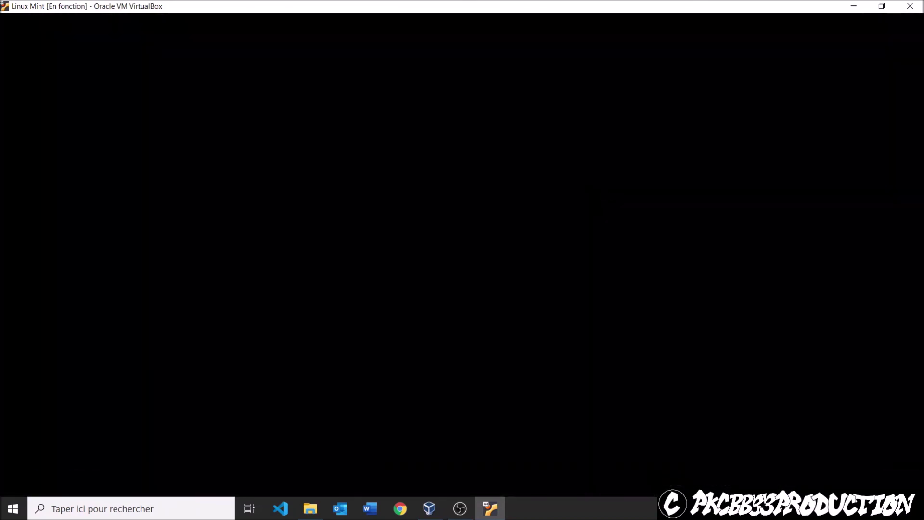